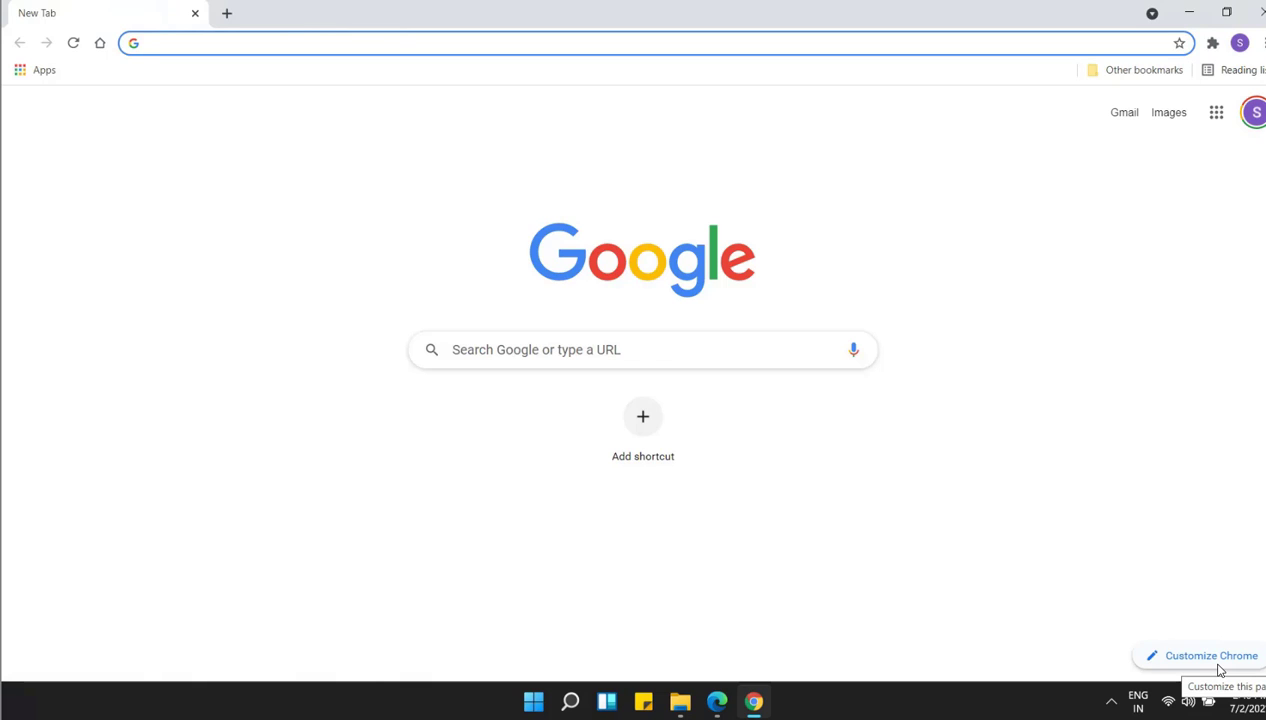
Search the web for searchmyfiles and go through its page toward the download links.
left_click(201, 51)
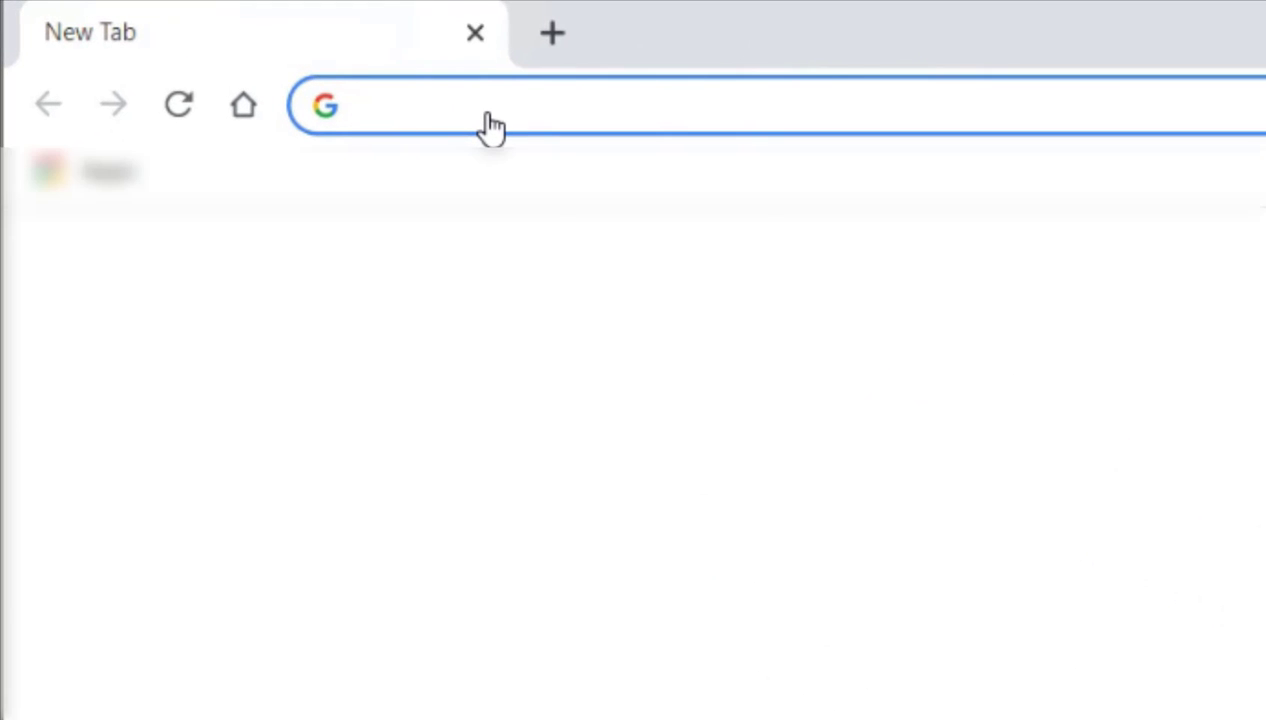
left_click(489, 116)
type("searchmyfiles")
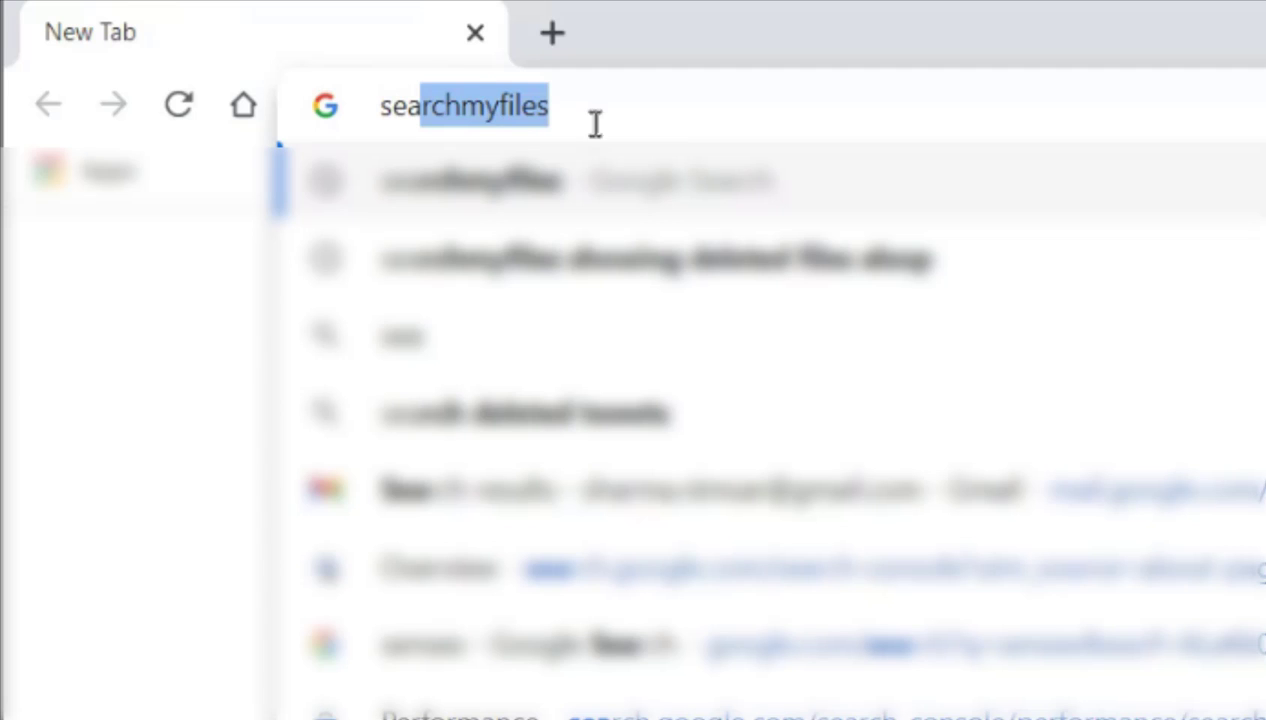
key("Right")
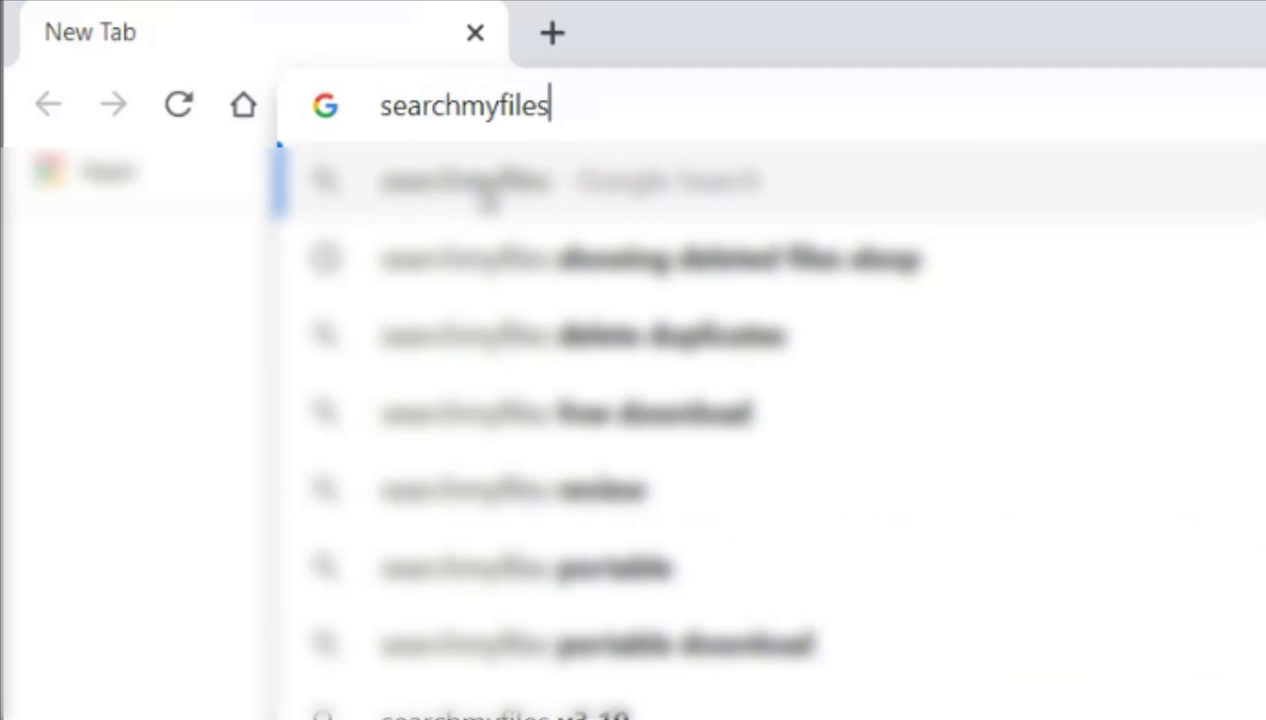
key("Return")
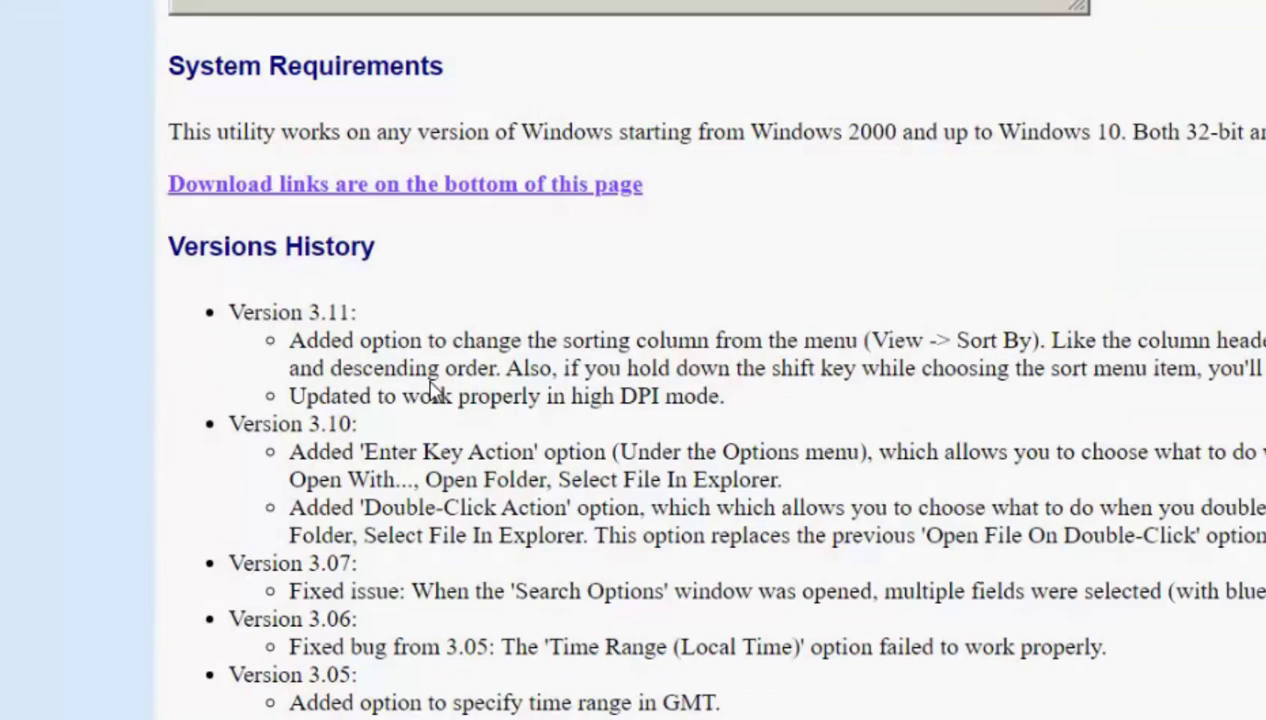
scroll(435, 390, "down", 10)
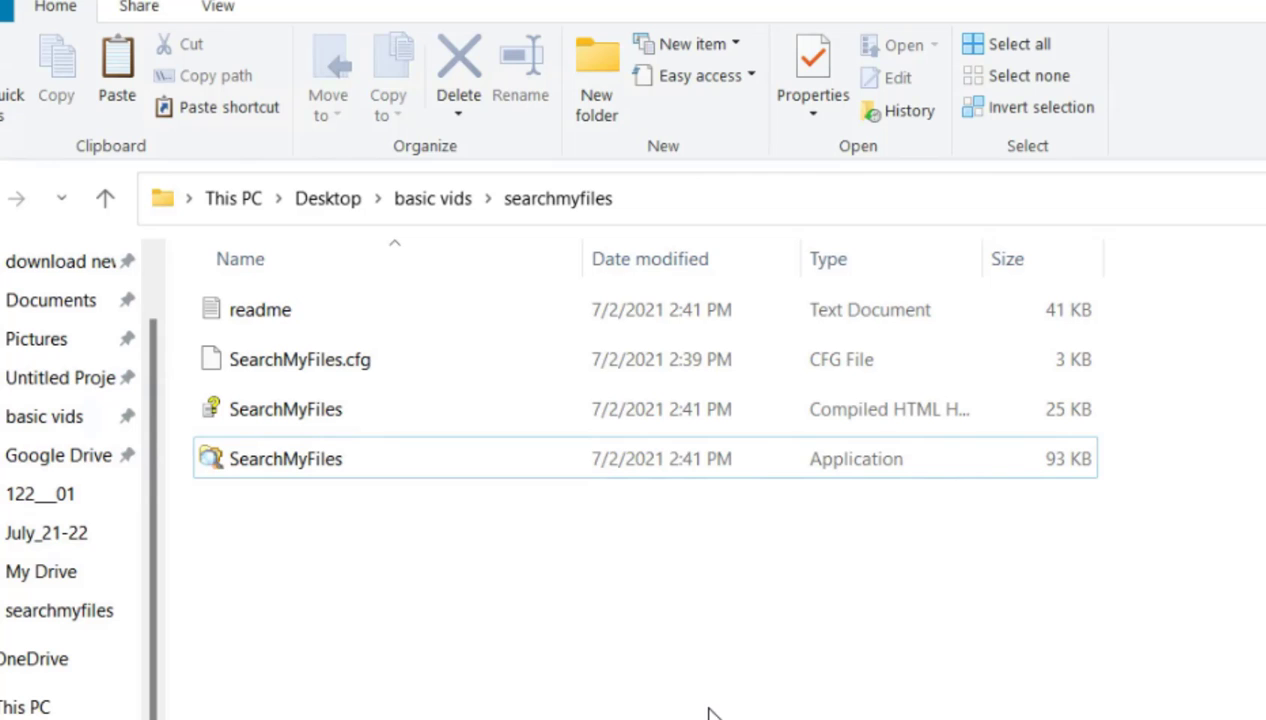
Launch the SearchMyFiles application from the searchmyfiles folder.
left_click(271, 460)
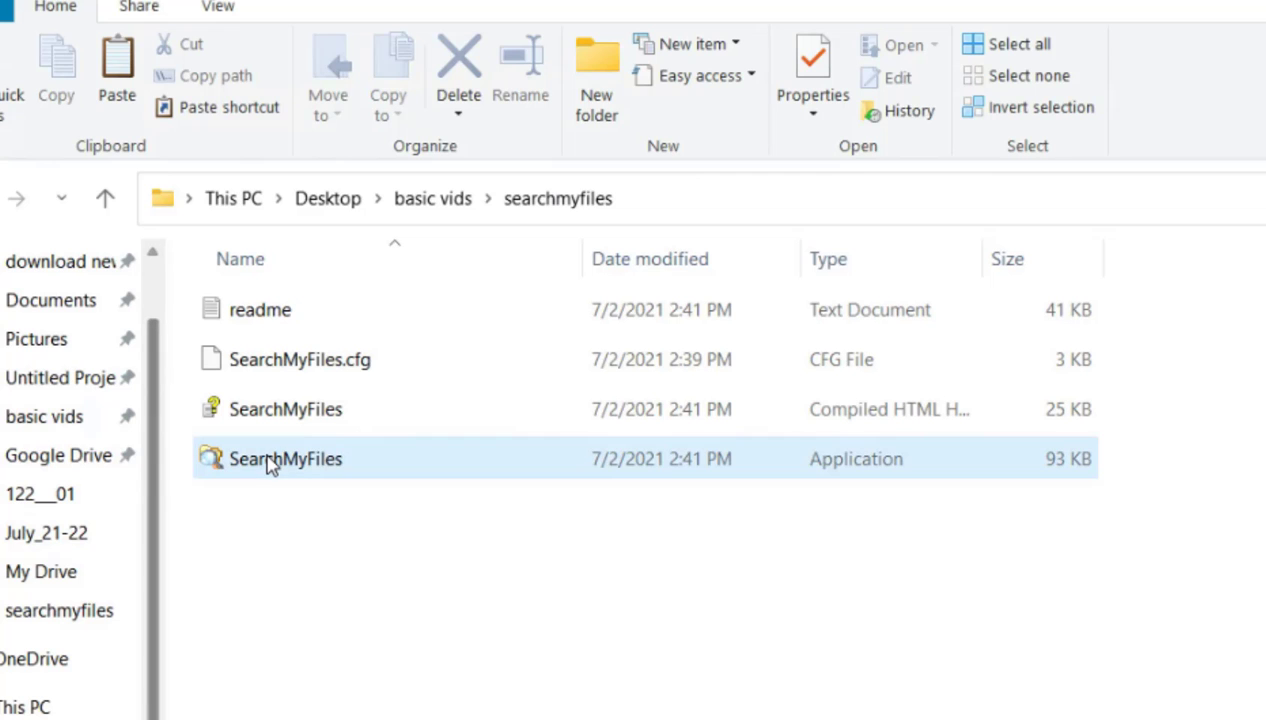
double_click(776, 451)
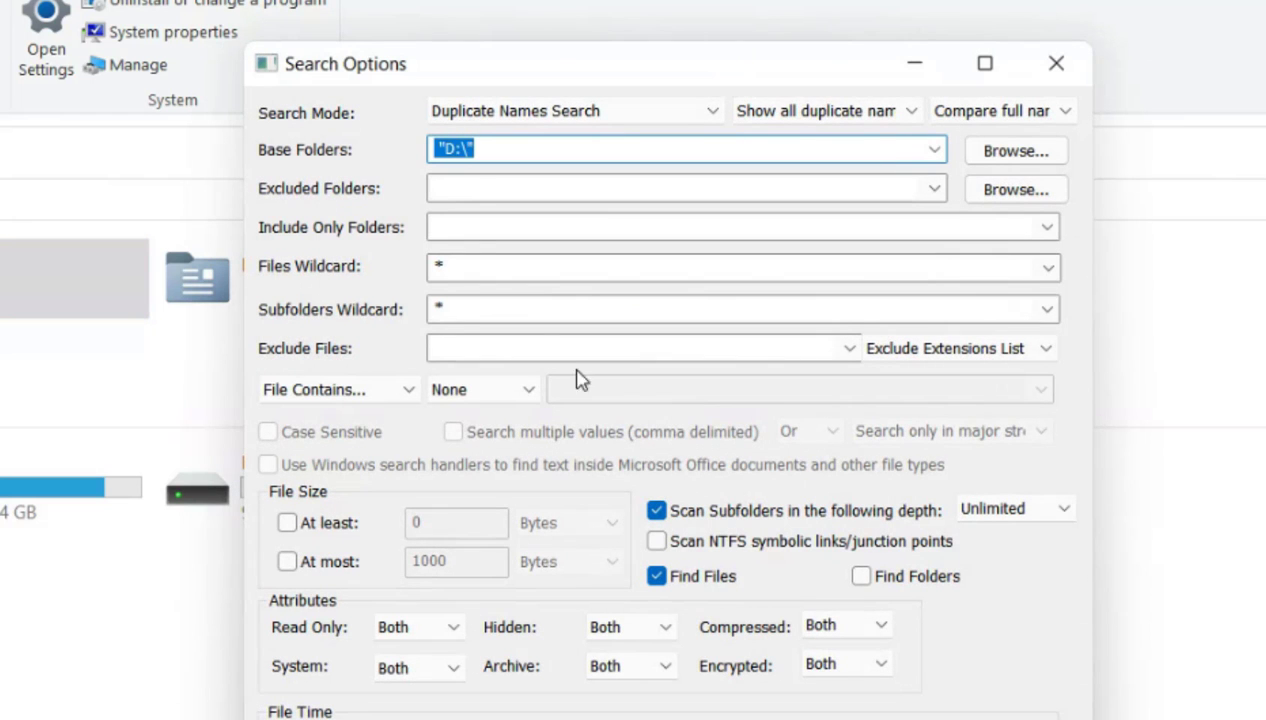
Browse for the base folder to scan and choose the DATA (D:) drive.
left_click(507, 152)
left_click(993, 164)
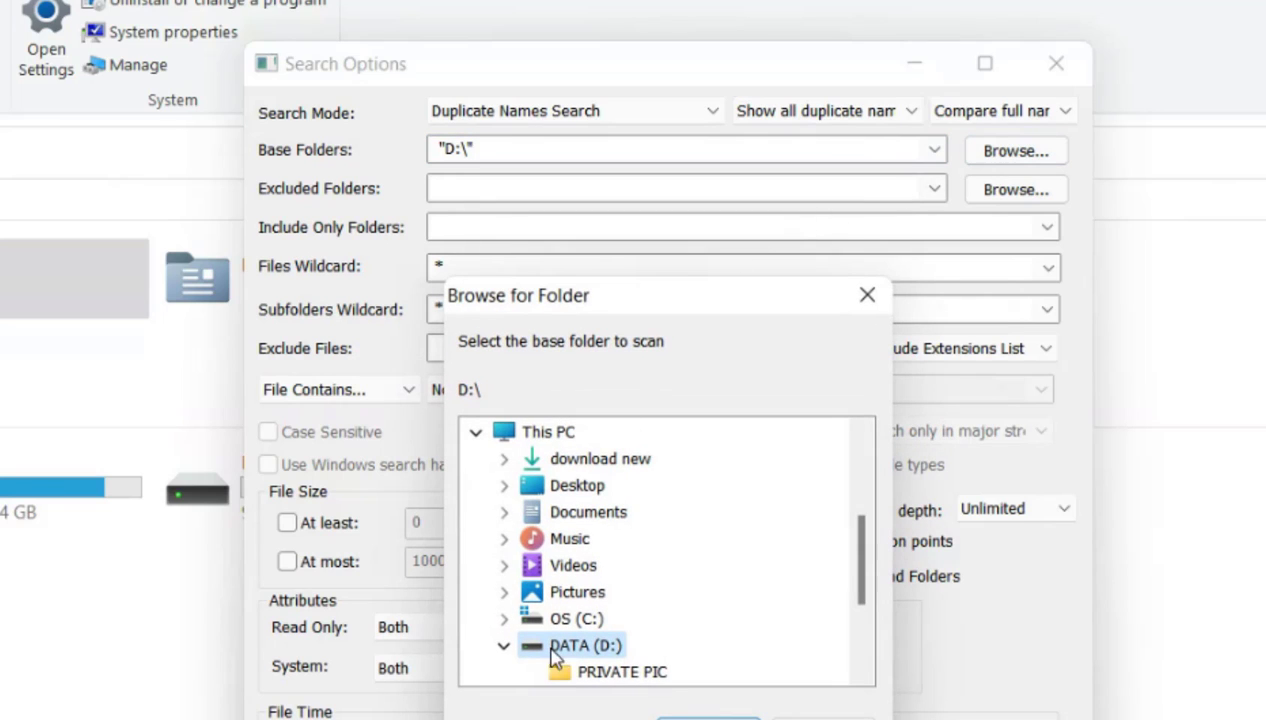
left_click(508, 648)
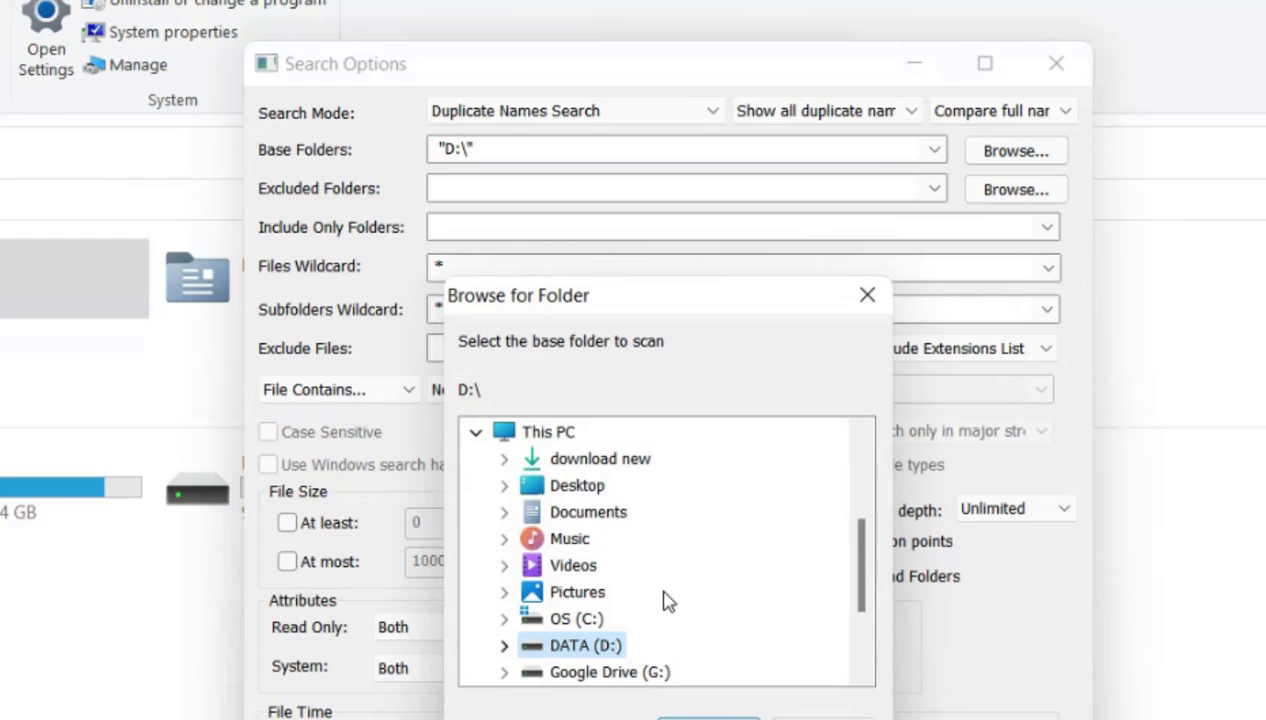
scroll(736, 590, "down", 1)
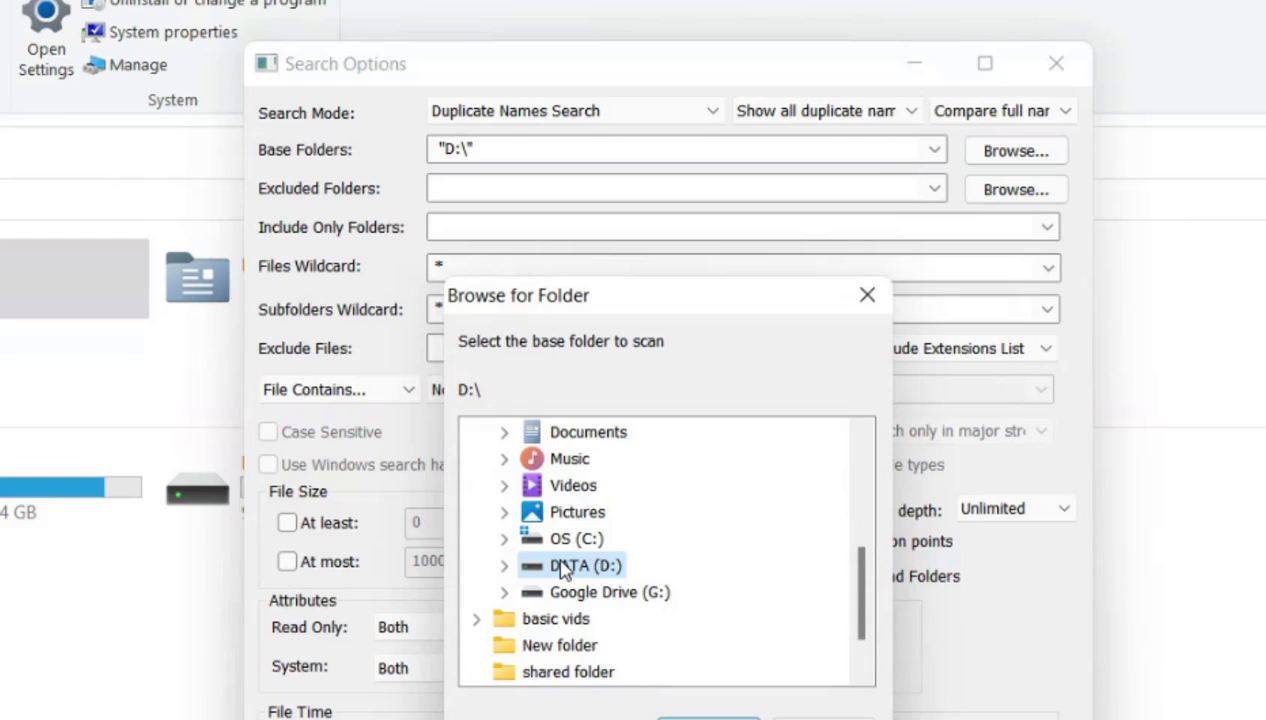
left_click(510, 567)
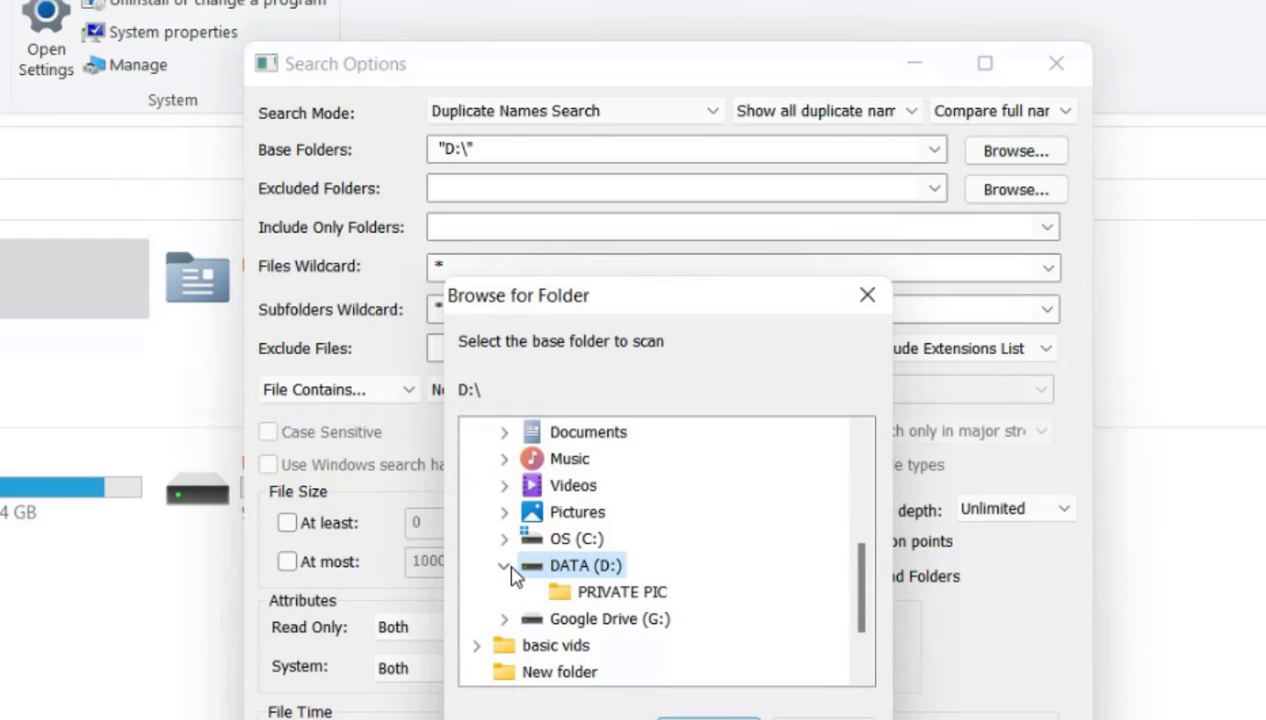
left_click(634, 592)
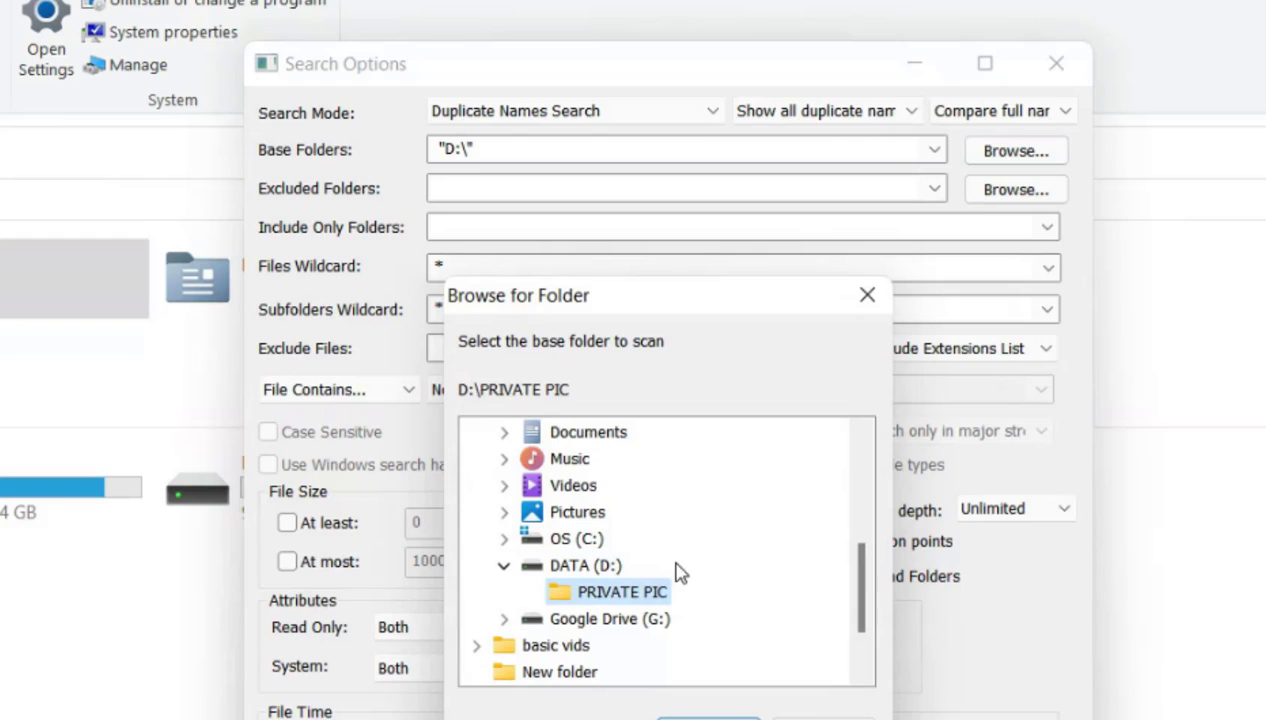
left_click(598, 568)
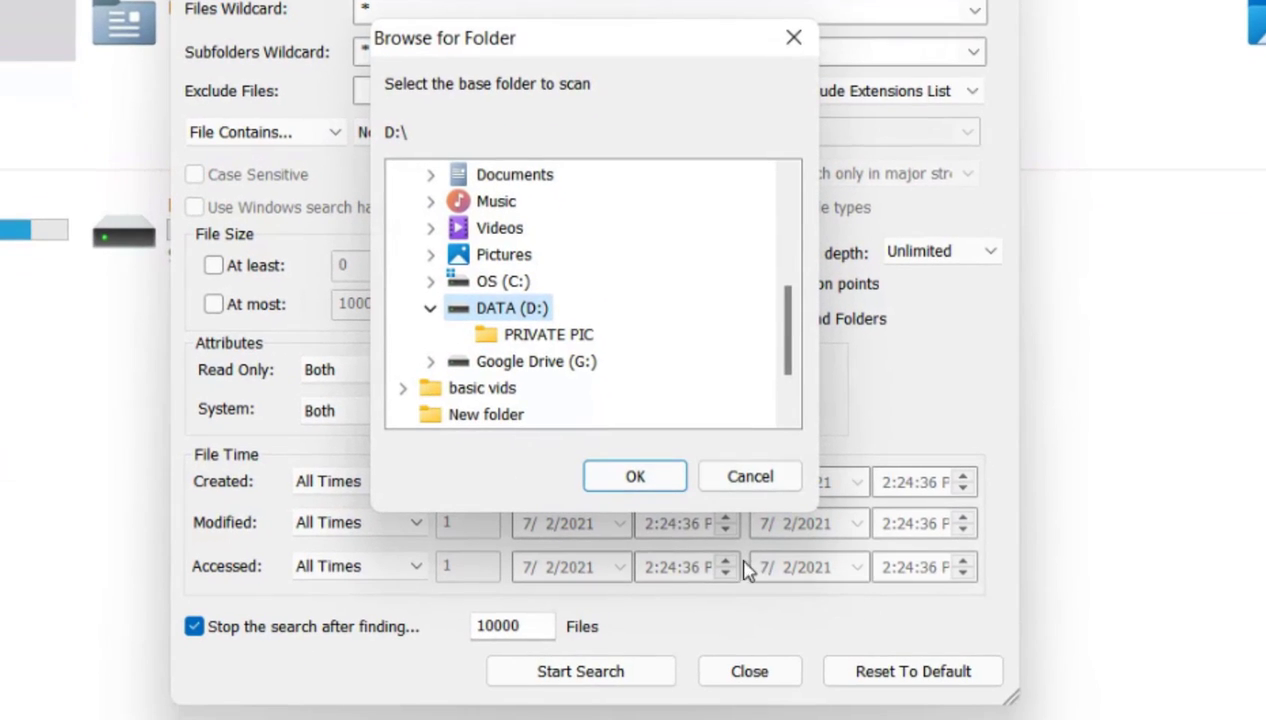
left_click(666, 561)
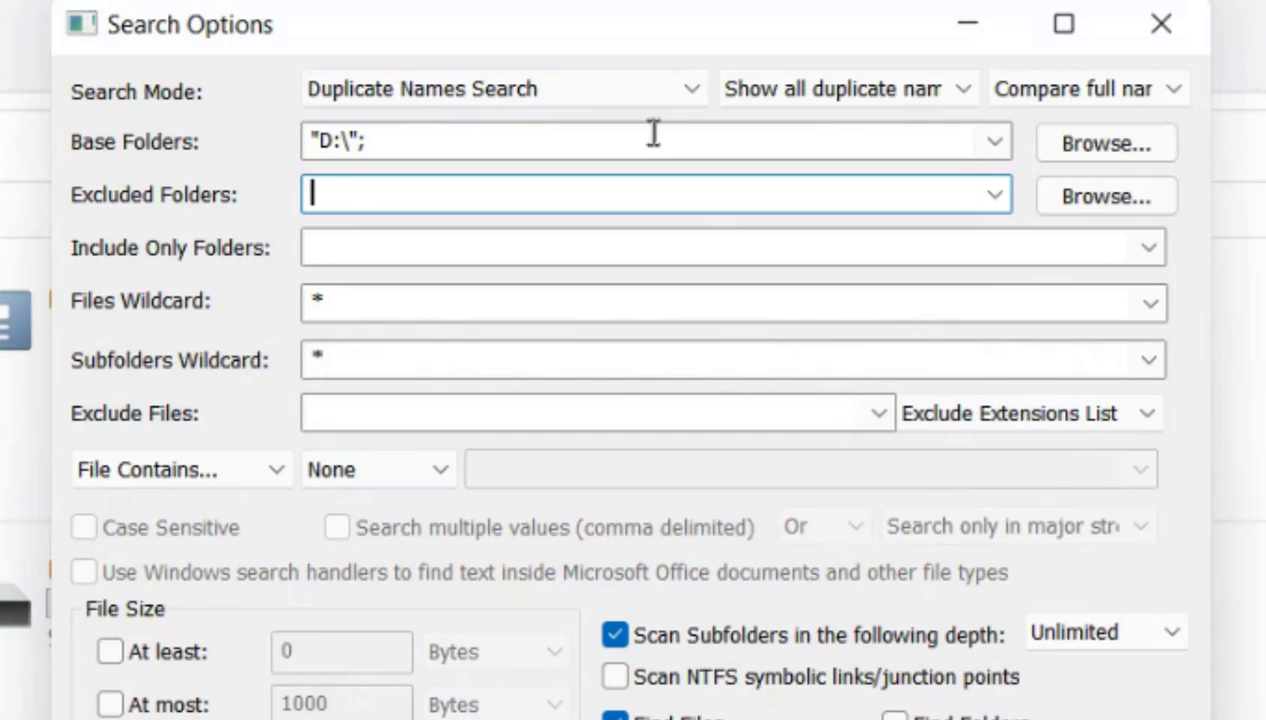
Switch the search mode to Duplicates Search and back to Duplicate Names Search.
left_click(597, 96)
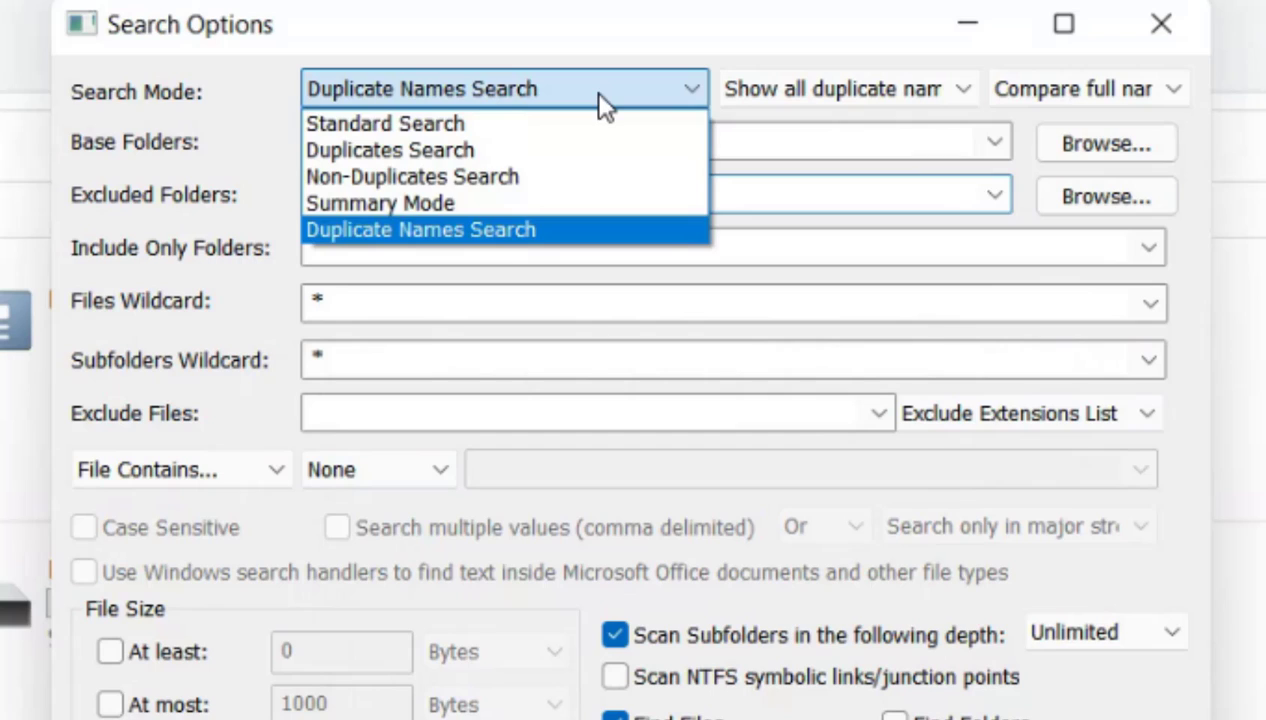
left_click(518, 150)
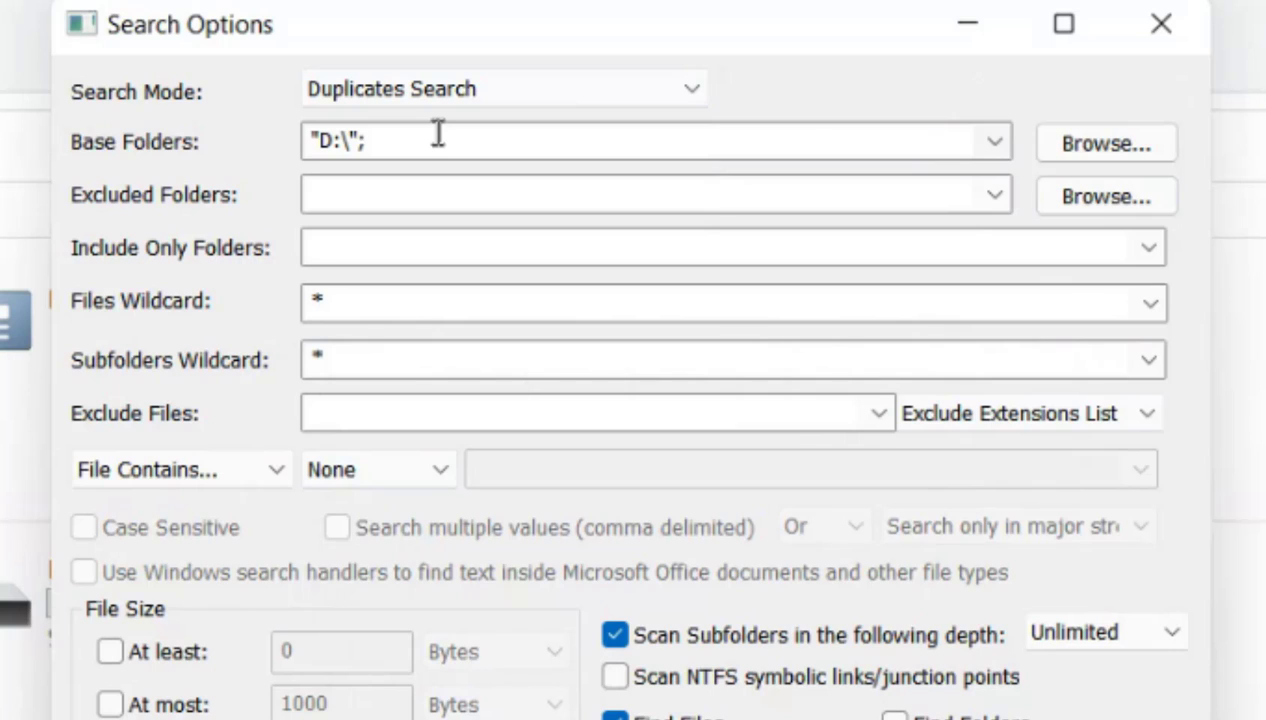
left_click(463, 102)
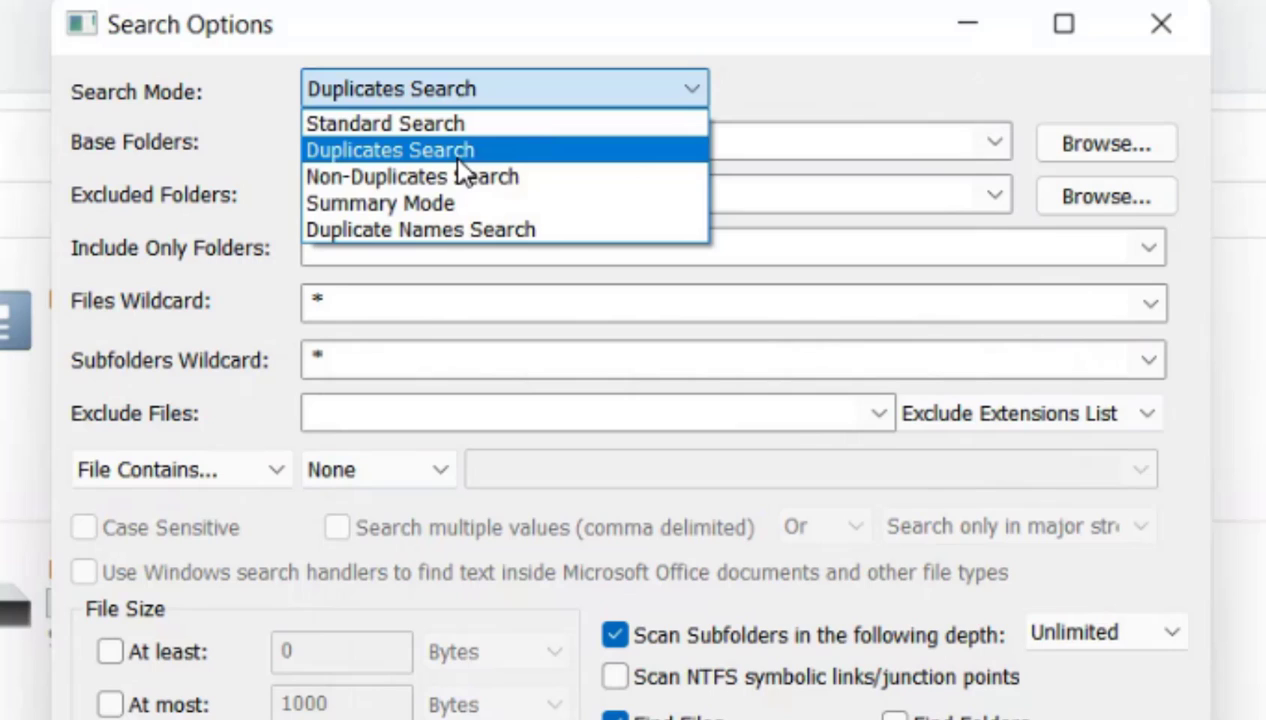
left_click(445, 228)
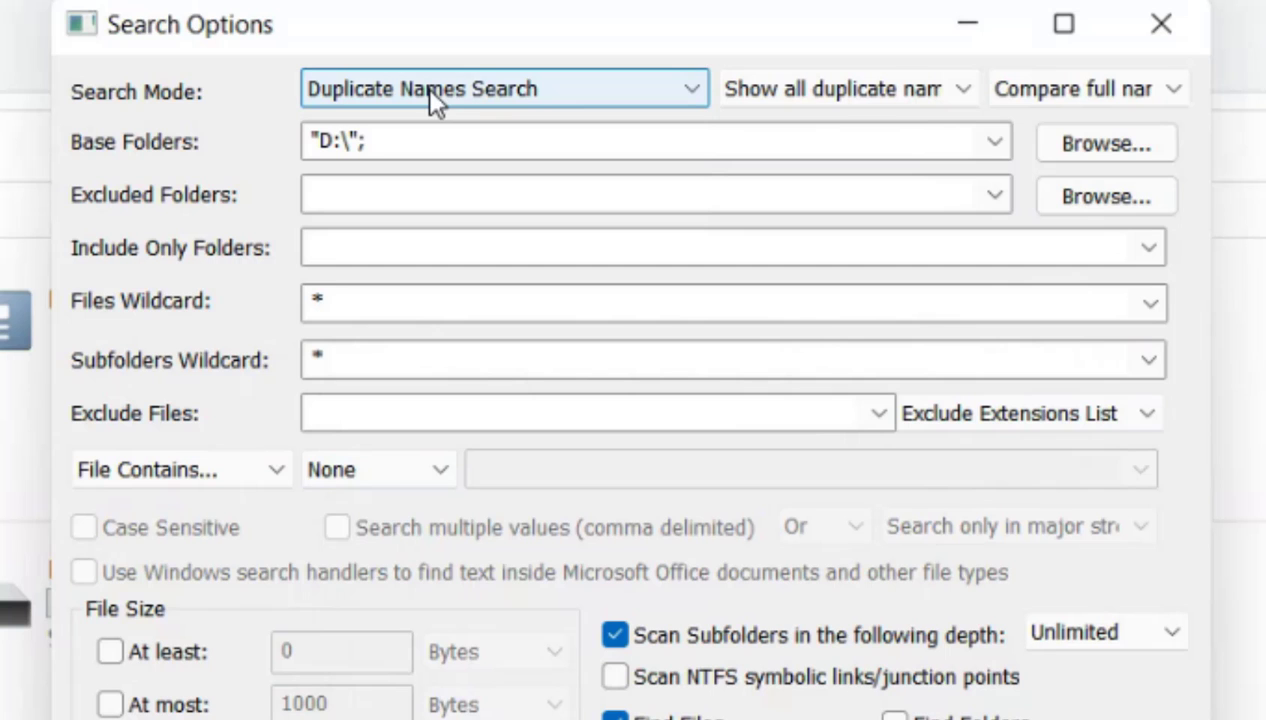
Run the duplicate names search with the option to show all duplicate names (Files and Folders).
left_click(872, 88)
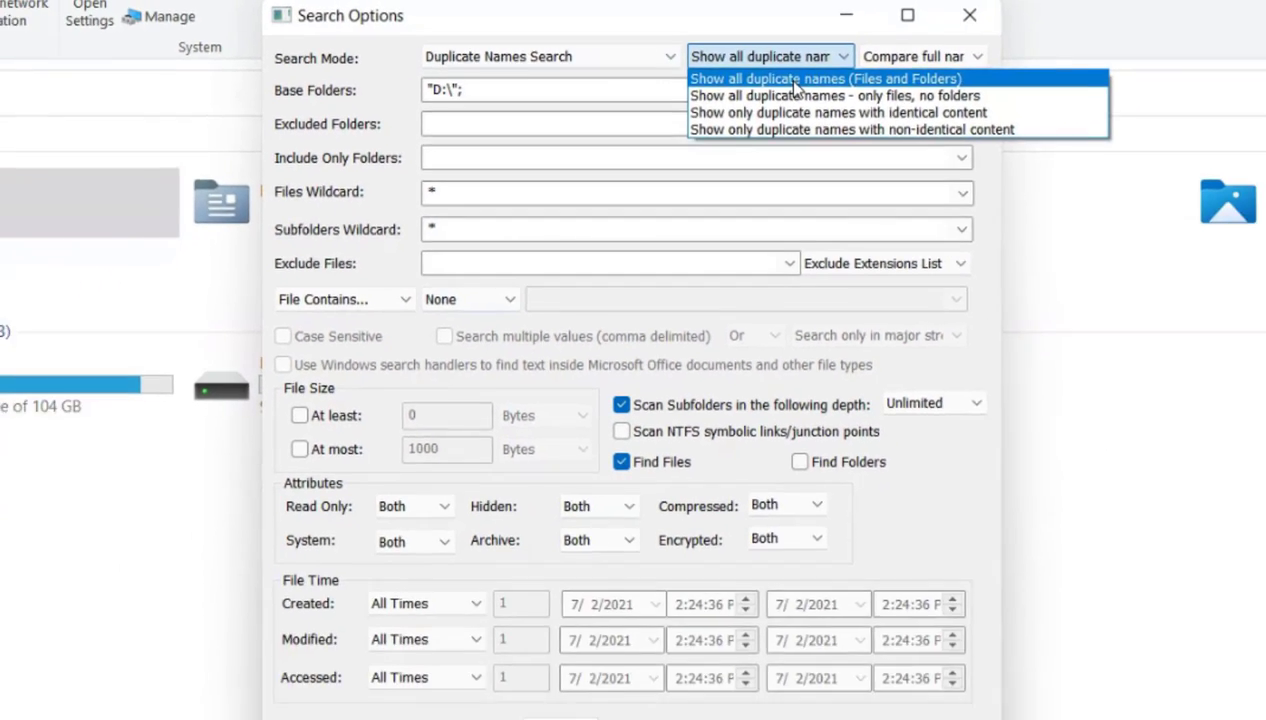
left_click(878, 121)
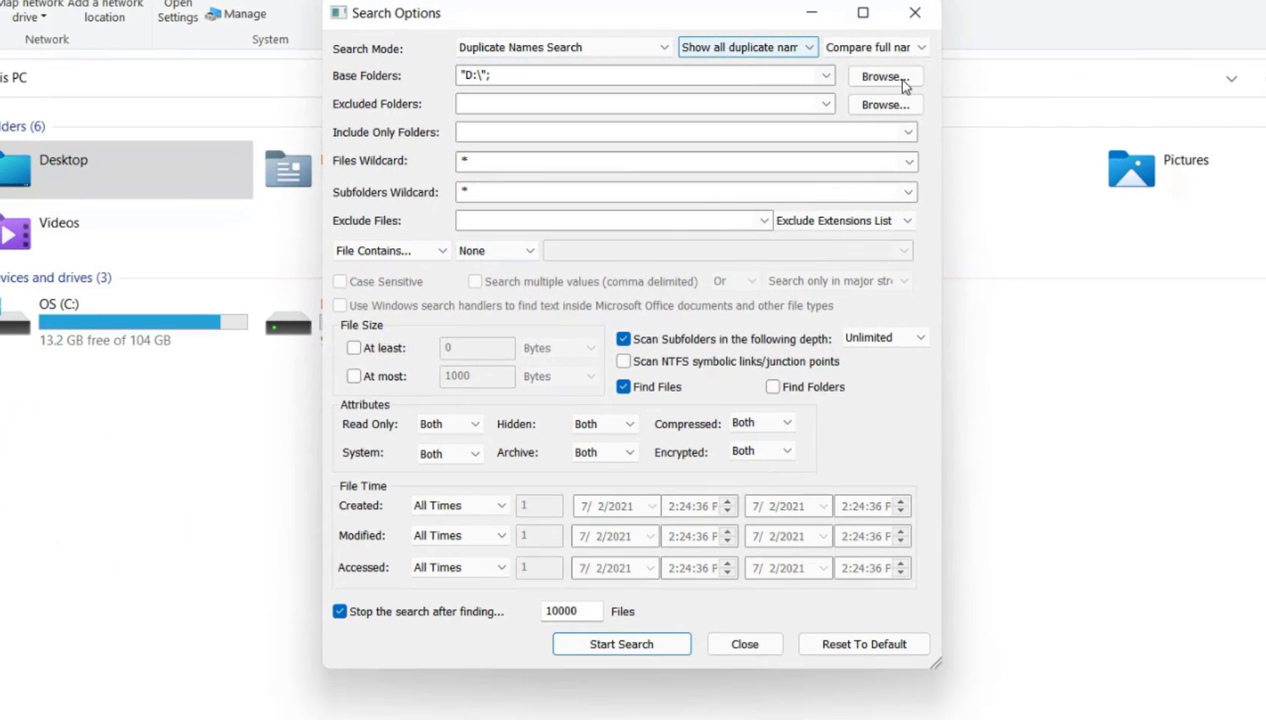
left_click(665, 648)
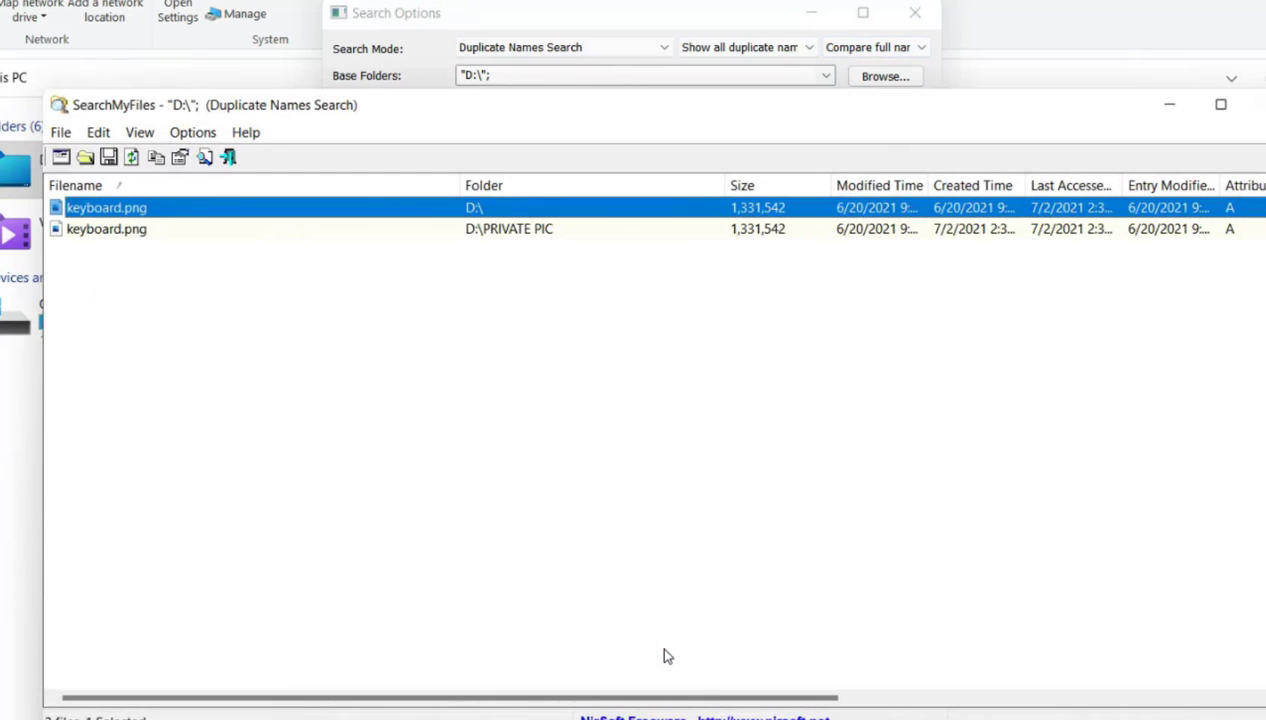
Compare the two keyboard.png entries and their folders in the search results.
left_click(112, 208)
left_click(124, 234)
key("Up")
left_click(128, 234)
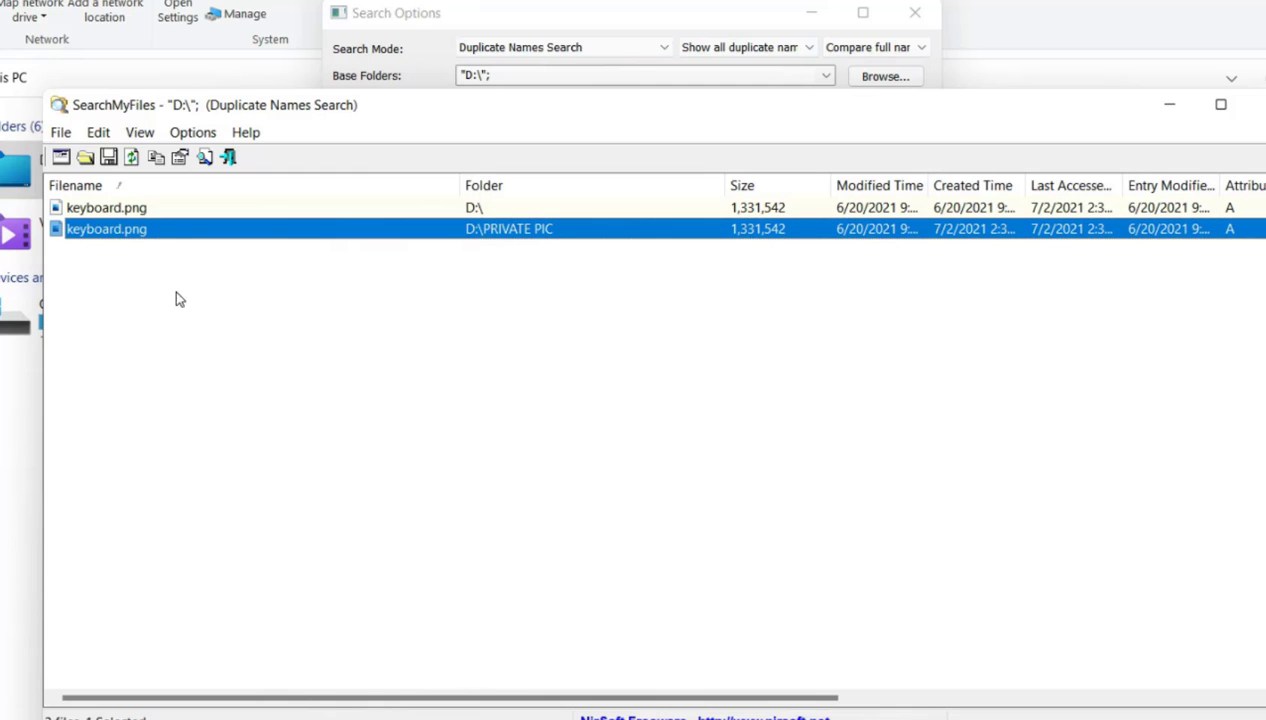
left_click(478, 237, "ctrl")
Minimize the search windows and locate the keyboard file both in the D: drive and in its PRIVATE PIC folder.
left_click(1169, 104)
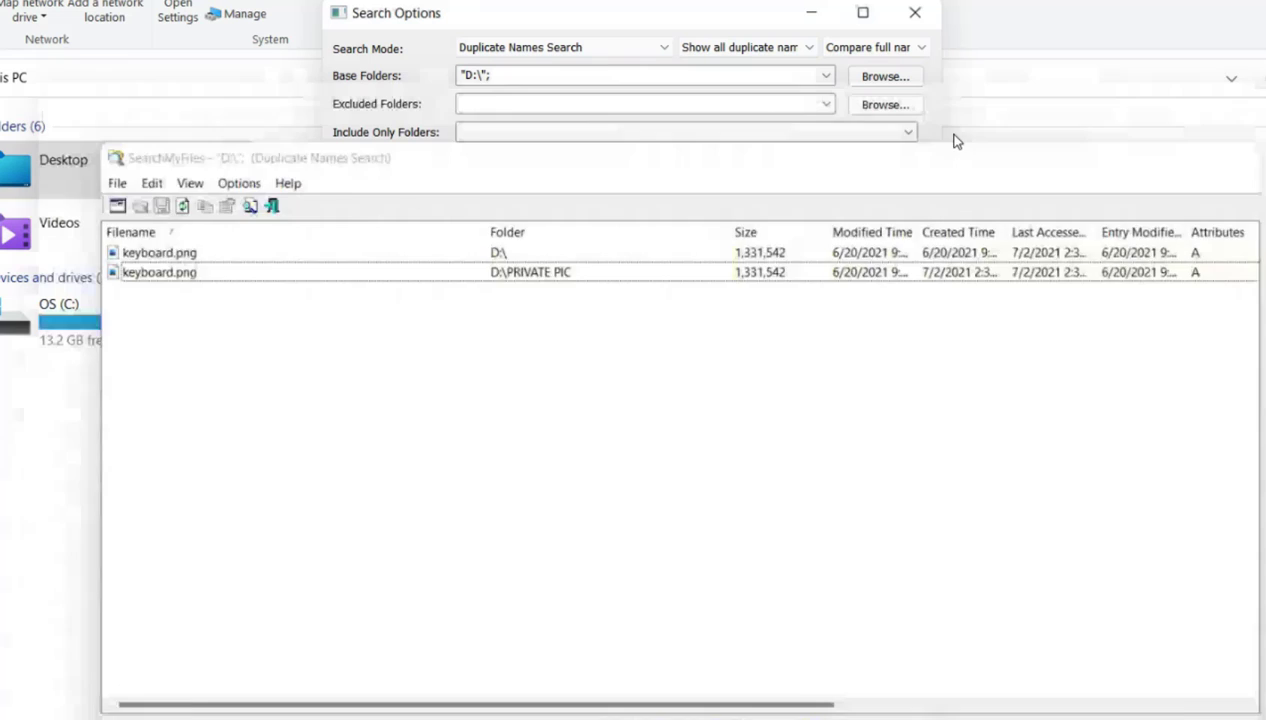
left_click(811, 12)
double_click(362, 328)
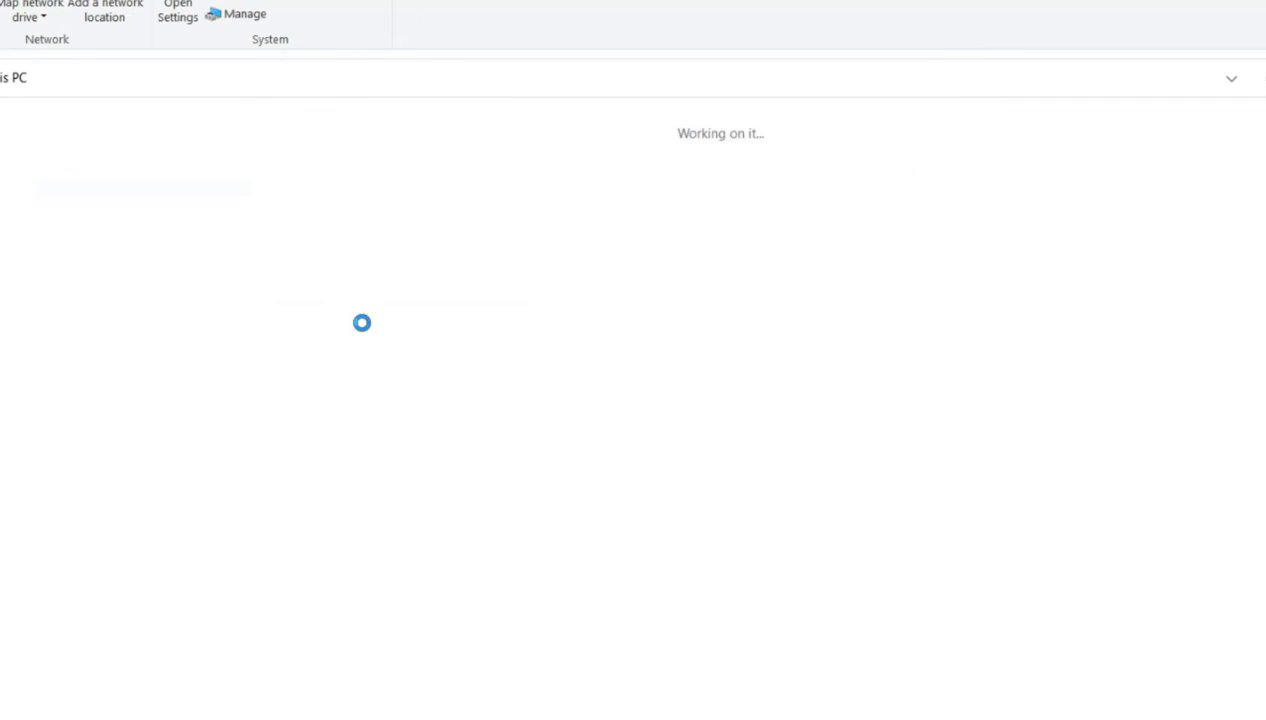
left_click(262, 186)
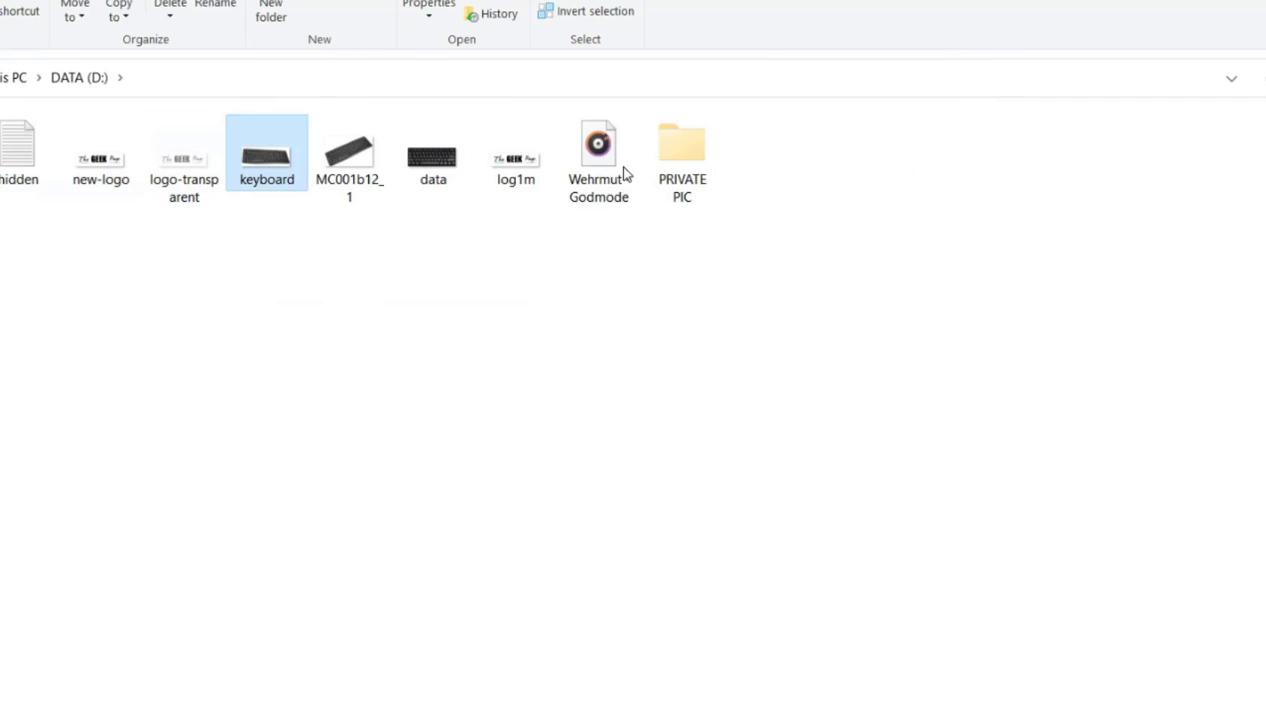
double_click(666, 159)
left_click(42, 155)
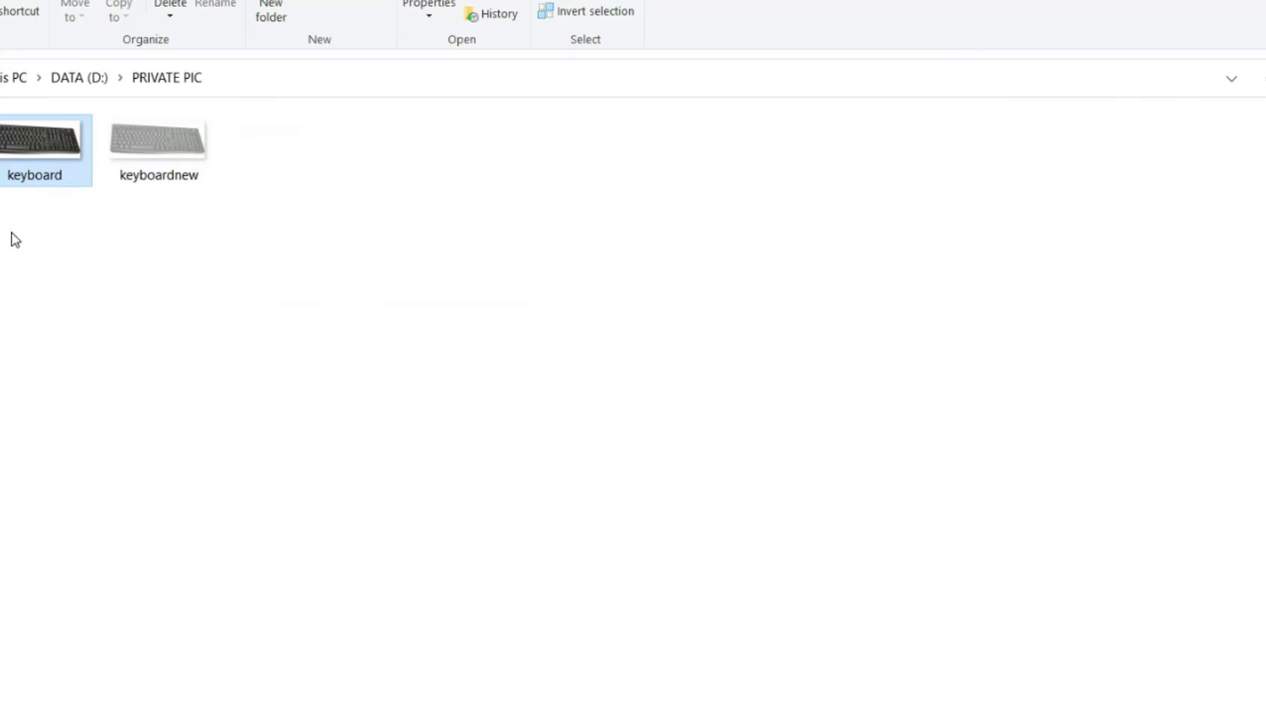
key("alt+Up")
Return to the search options, run a Standard Search on the D: drive, and review the listed files.
mouse_move(805, 715)
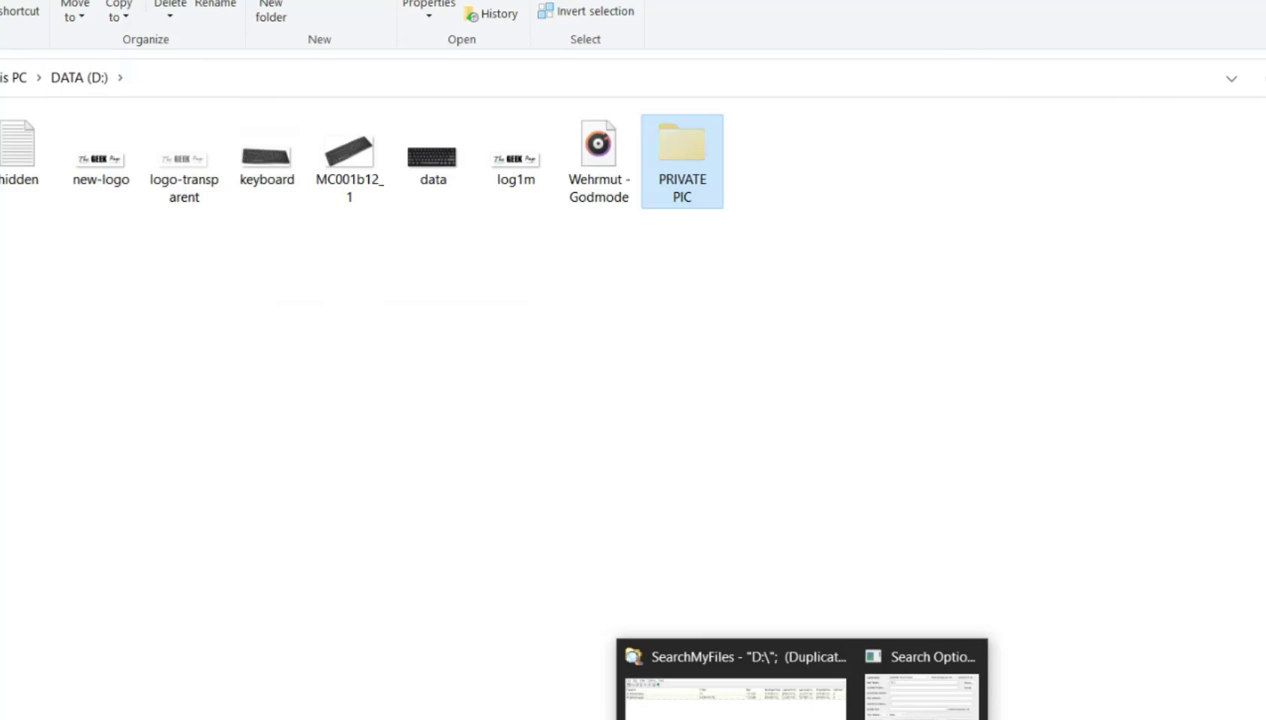
left_click(735, 690)
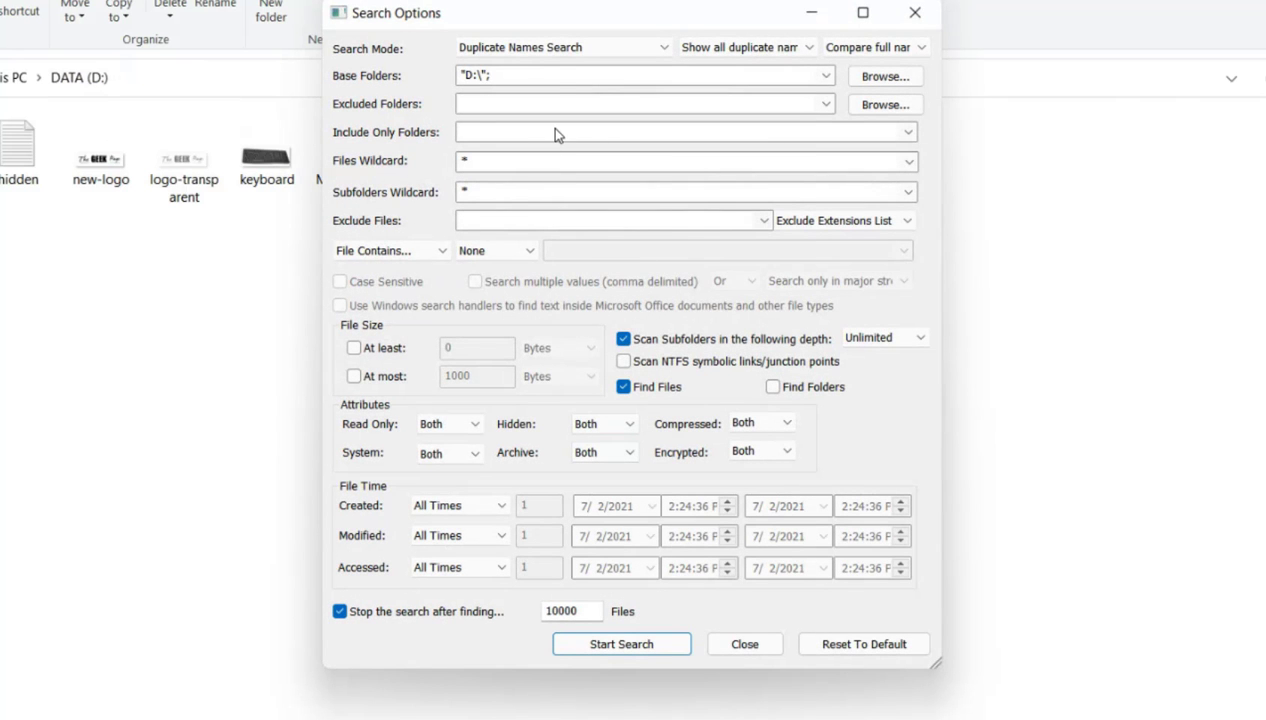
left_click(556, 48)
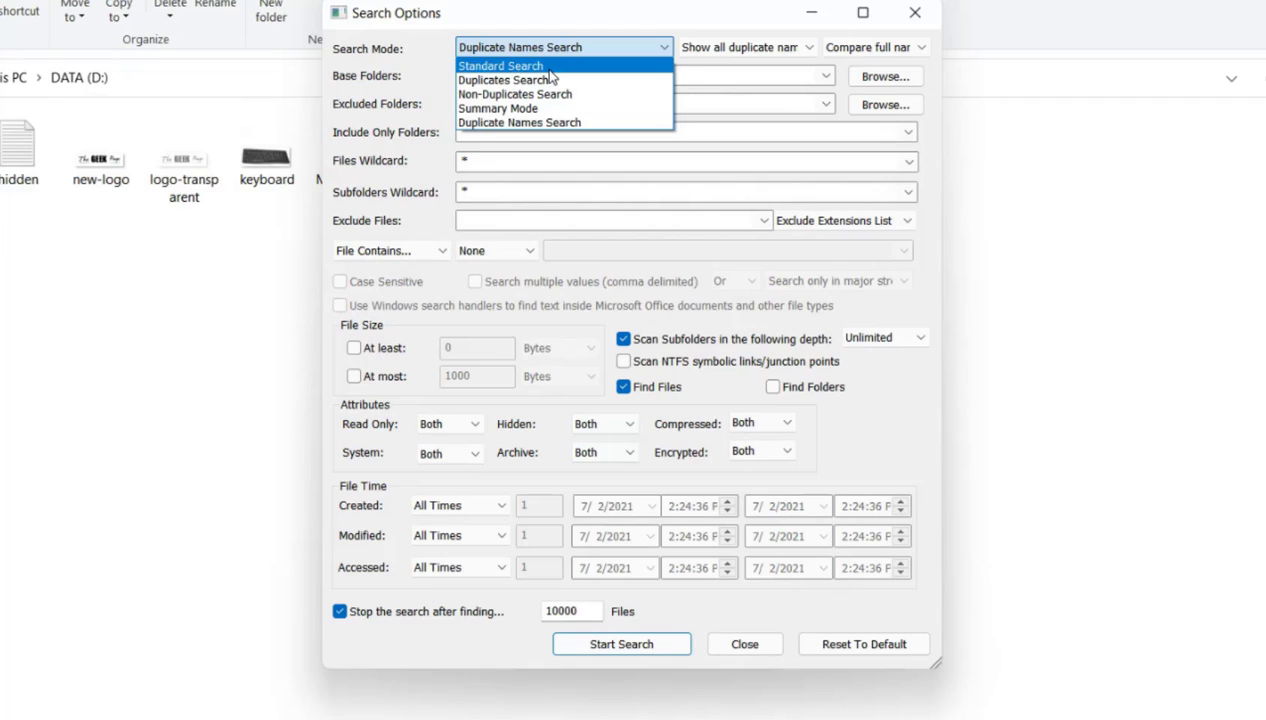
left_click(549, 68)
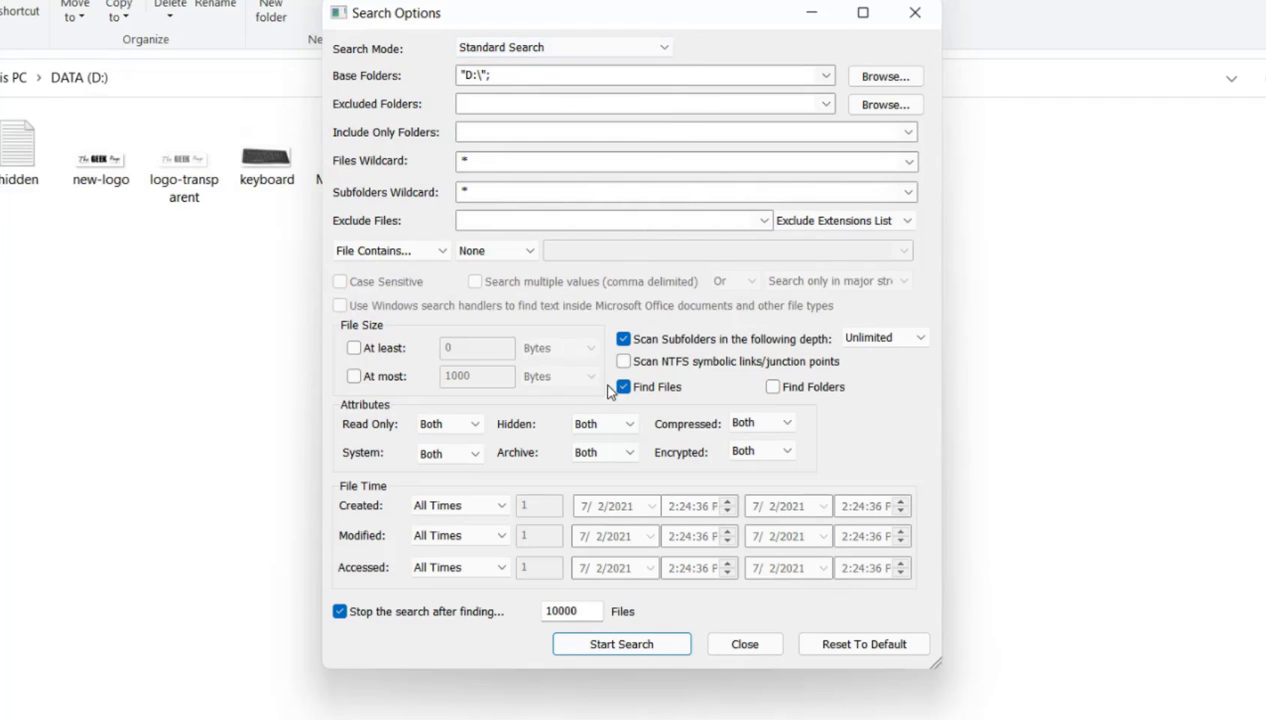
left_click(621, 645)
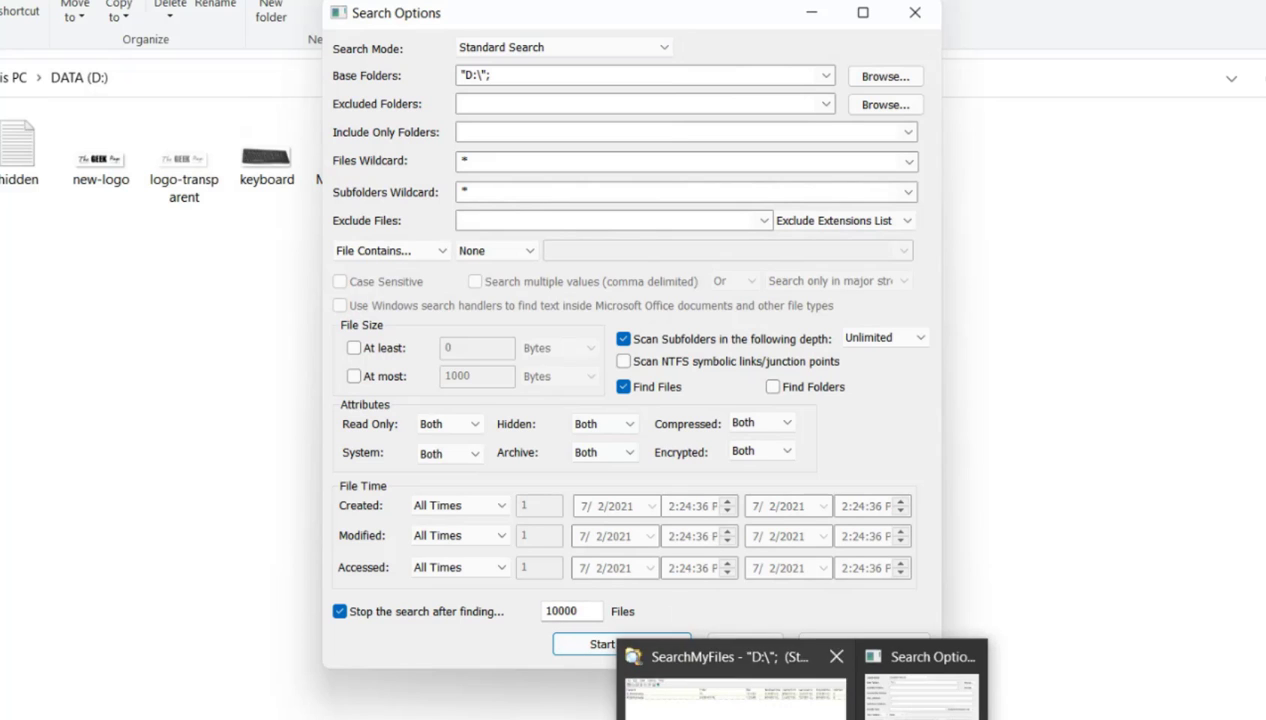
left_click(740, 690)
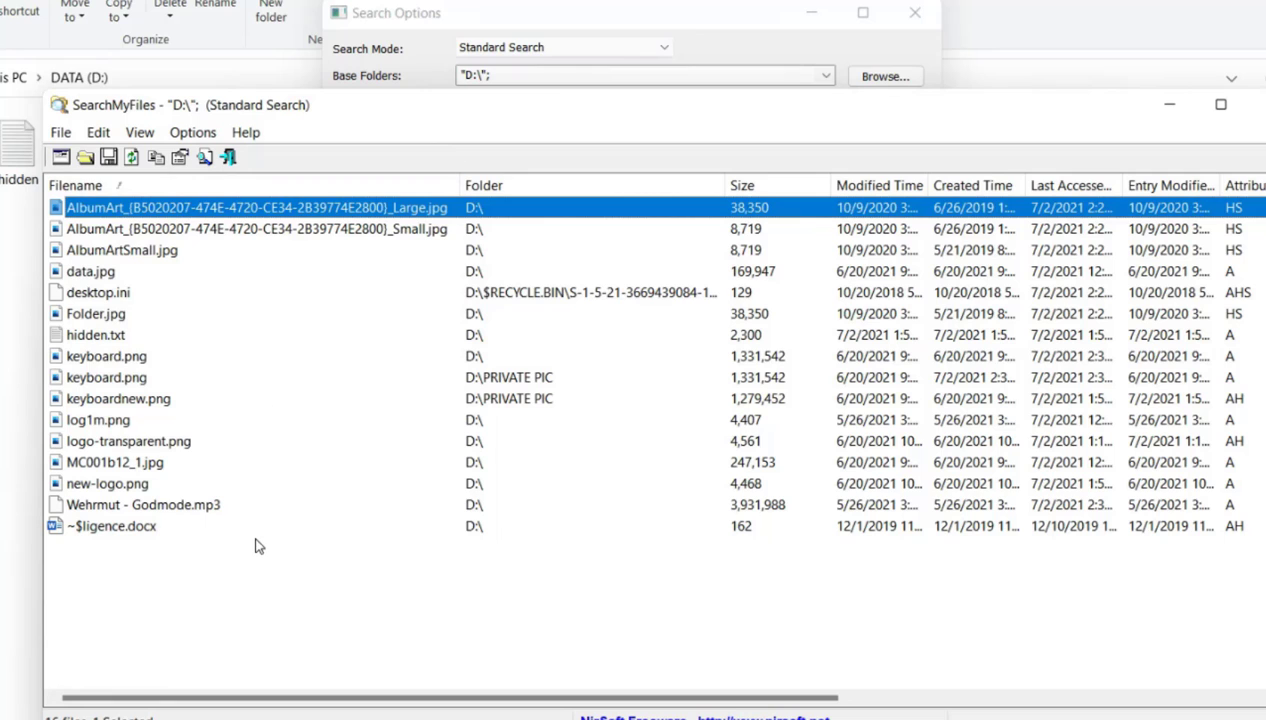
left_click(1169, 104)
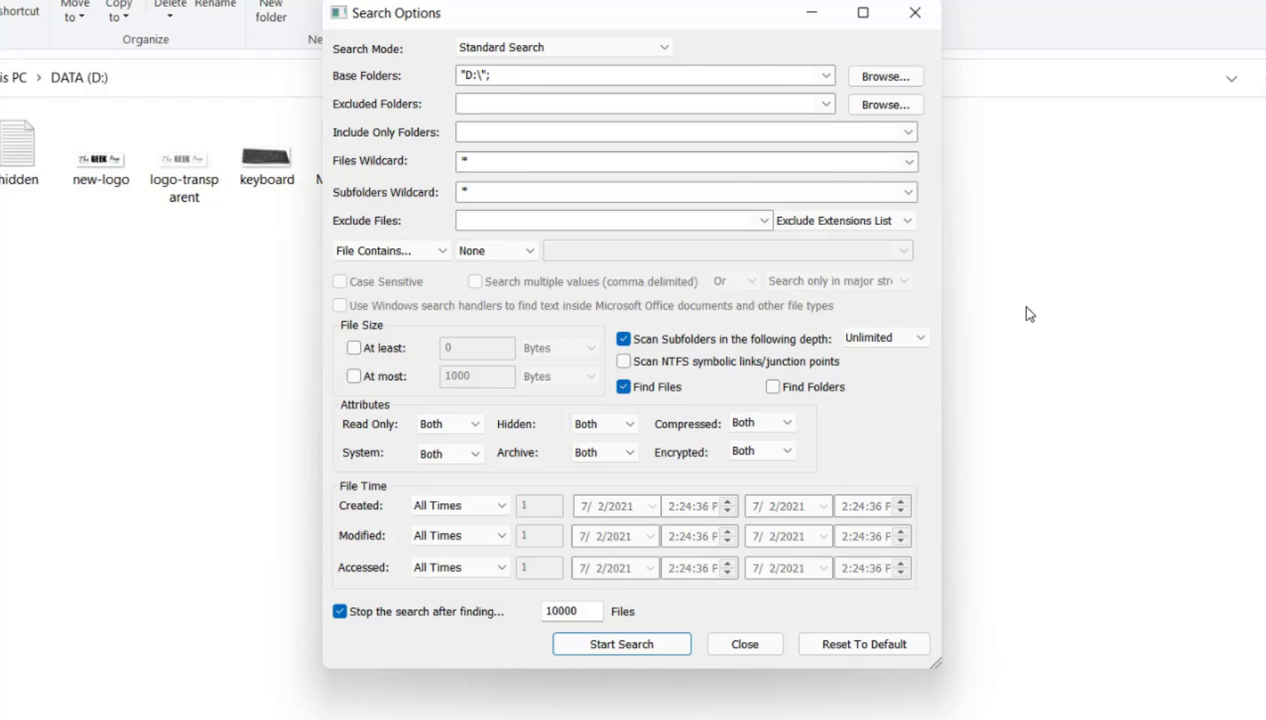